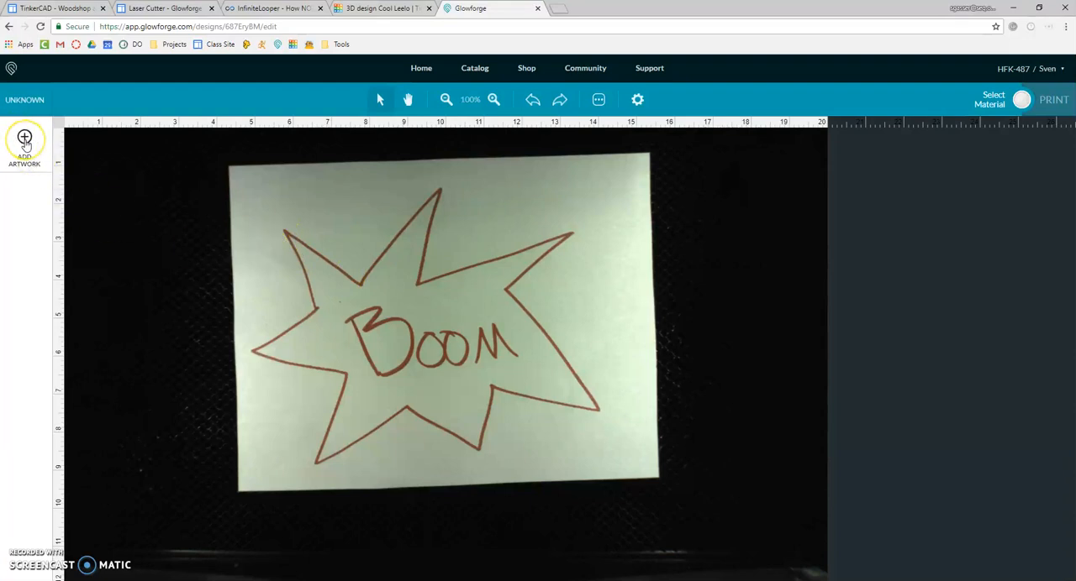
Step: Start tracing new artwork from the bed image
click(24, 141)
click(124, 199)
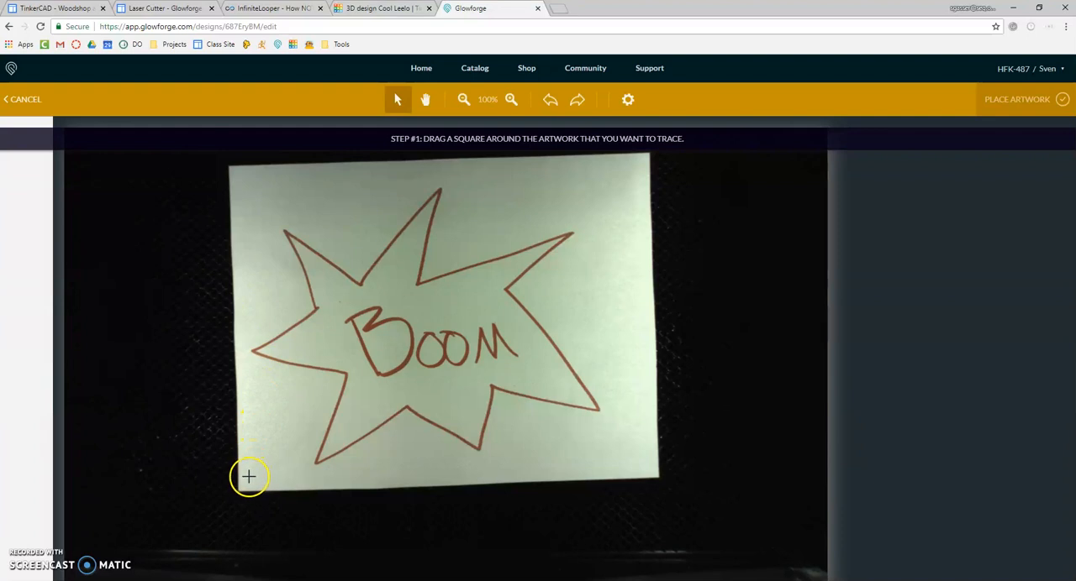
mouse_move(249, 472)
mouse_down()
mouse_move(549, 262)
mouse_move(624, 174)
mouse_move(610, 175)
mouse_move(708, 176)
mouse_up()
click(354, 193)
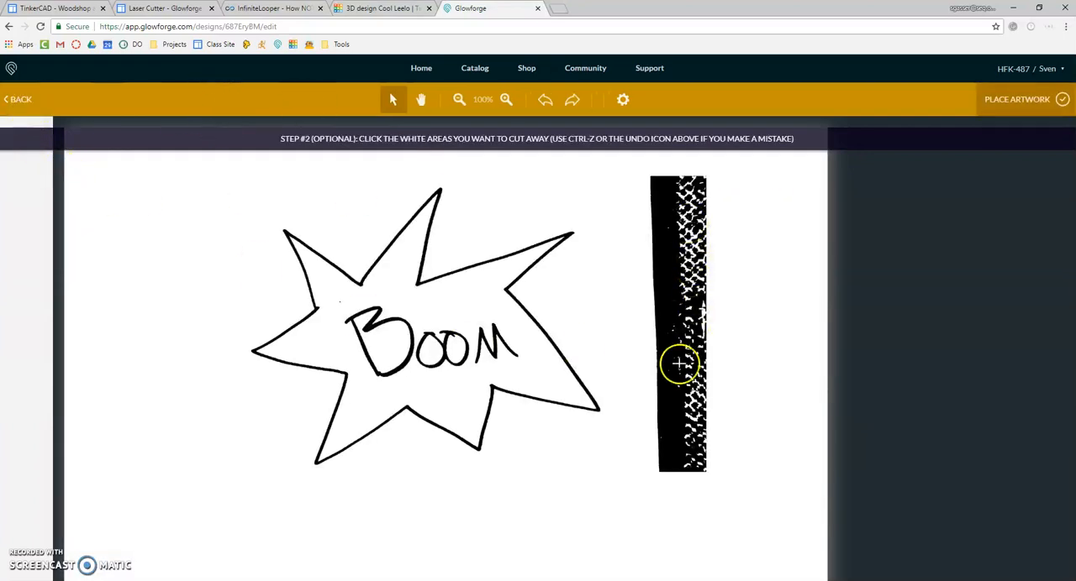
click(17, 100)
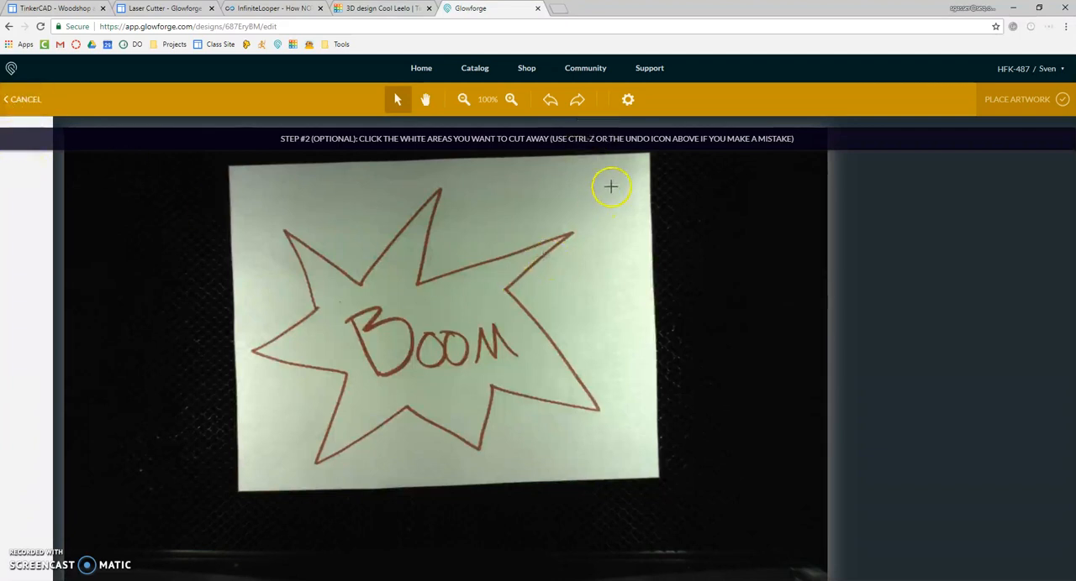
Step: Trace the whole starburst drawing within the paper's edges, mark the white area inside it as cut-away, and place the artwork
mouse_move(610, 176)
mouse_down()
mouse_move(504, 384)
mouse_move(338, 454)
mouse_move(246, 474)
mouse_up()
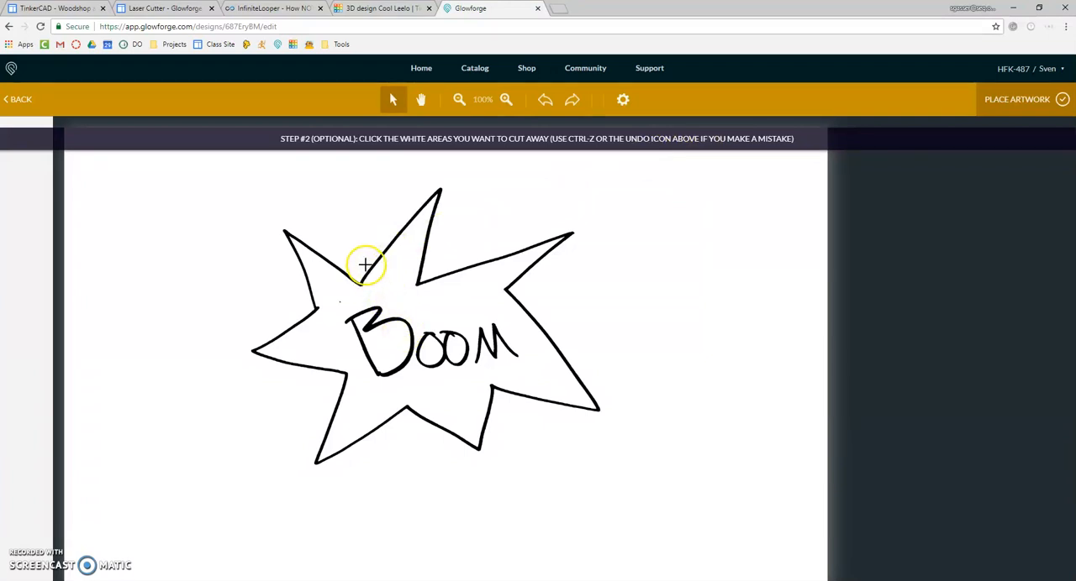
click(357, 432)
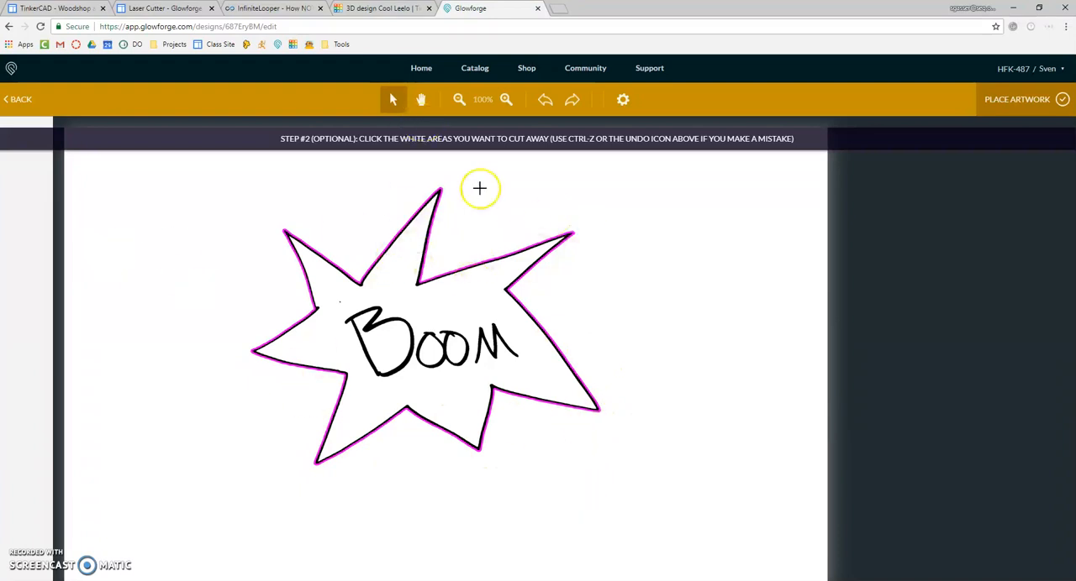
click(1021, 102)
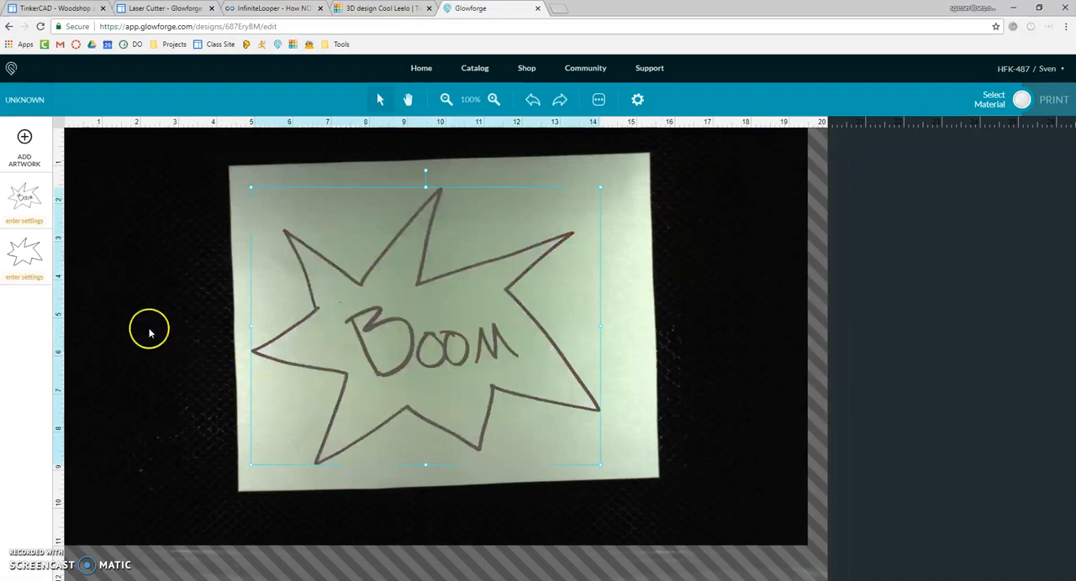
Step: Set the engrave operation of the traced starburst and lettering to Ignore
click(21, 195)
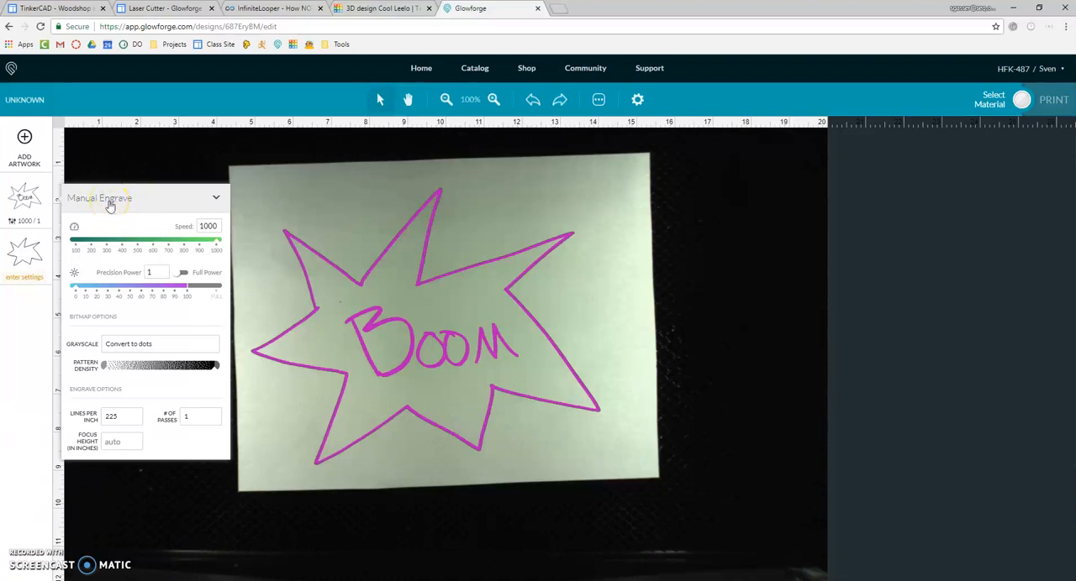
click(213, 197)
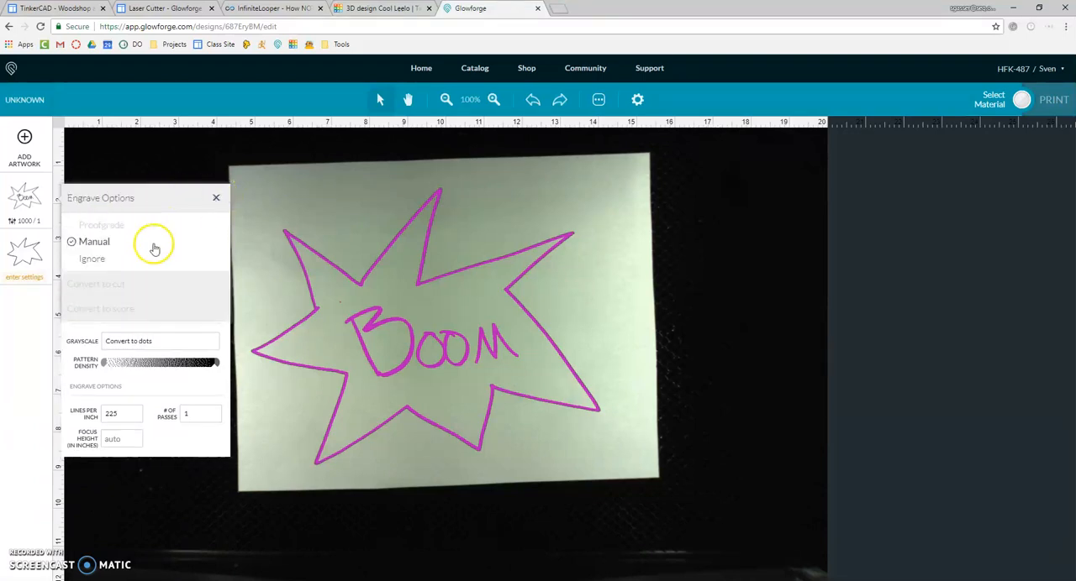
click(95, 260)
Step: Configure the starburst outline as a manual cut with precision power 75 and 2 passes
click(25, 254)
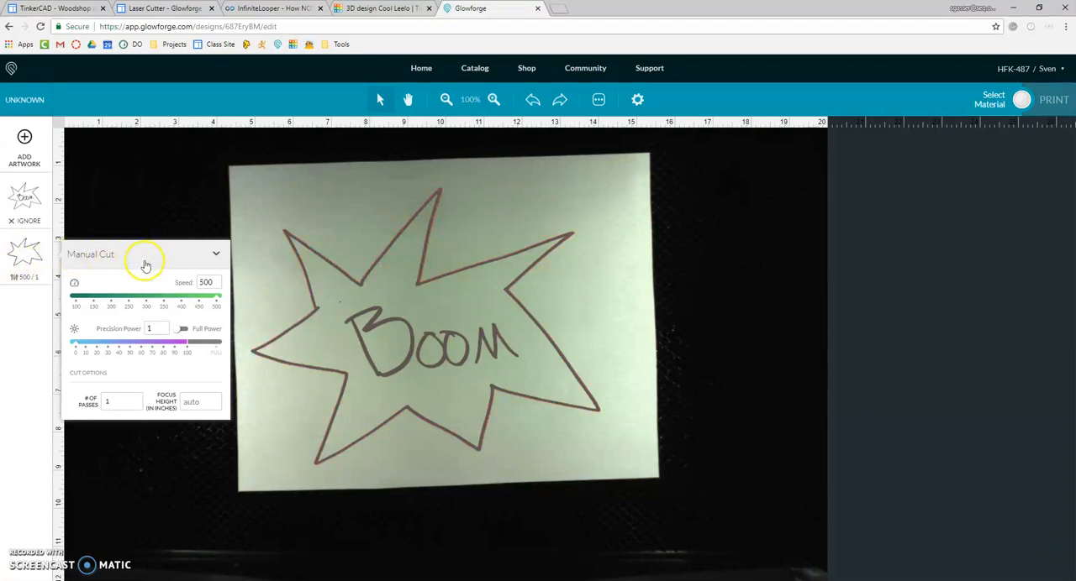
click(215, 256)
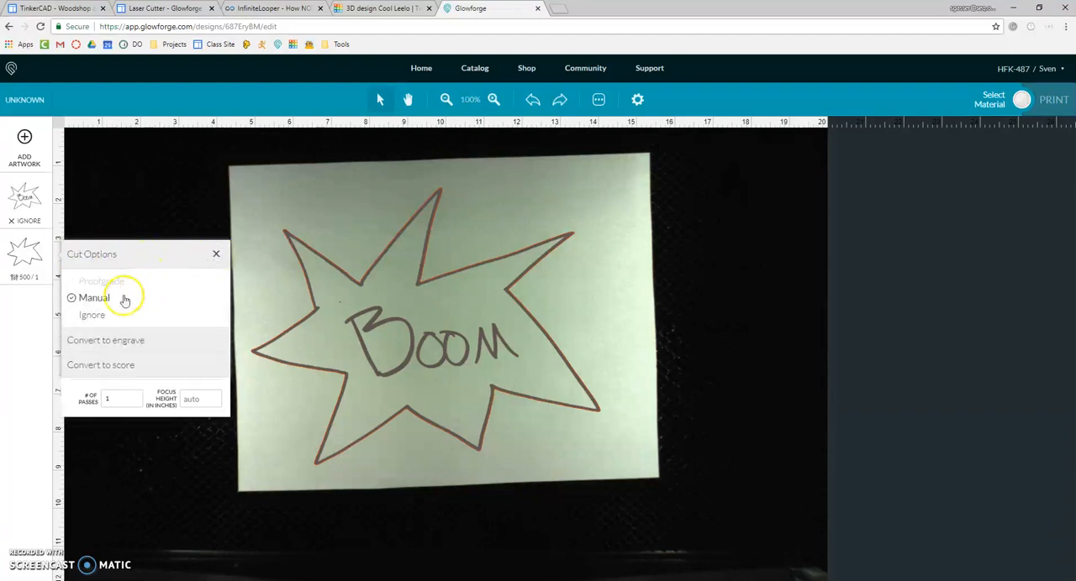
click(94, 299)
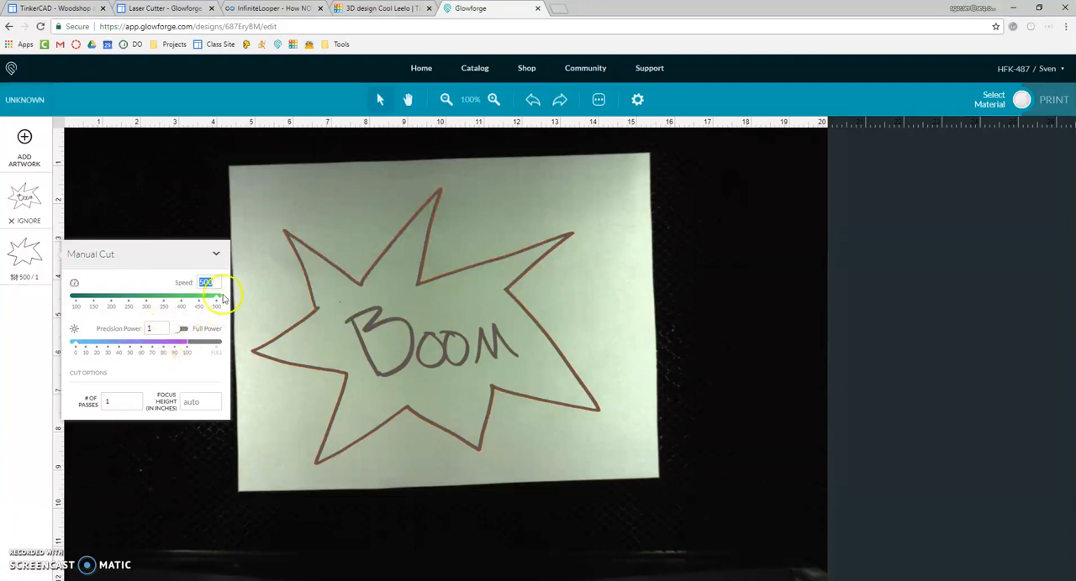
drag(167, 348, 158, 347)
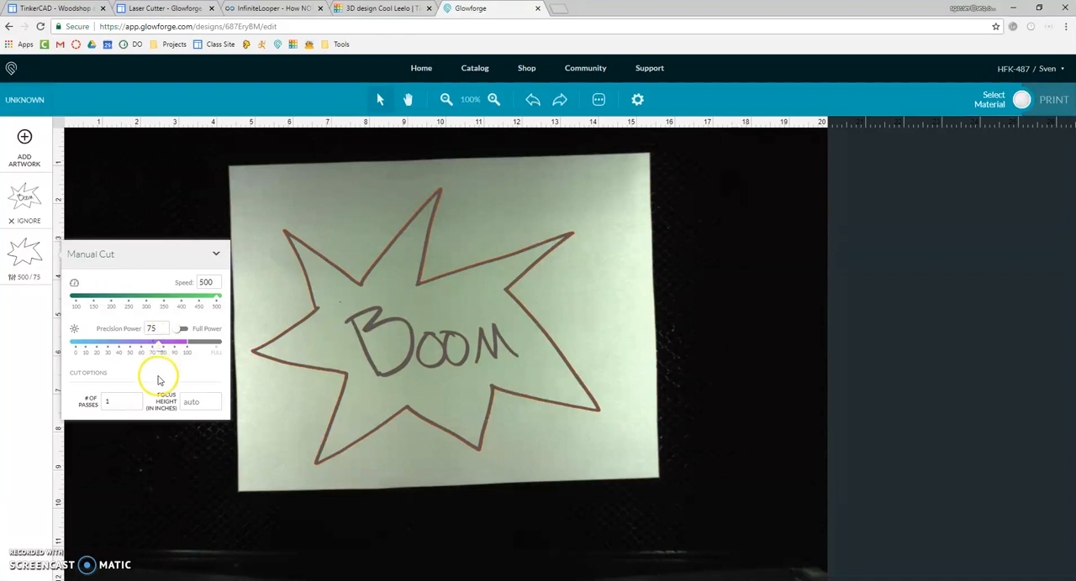
click(133, 410)
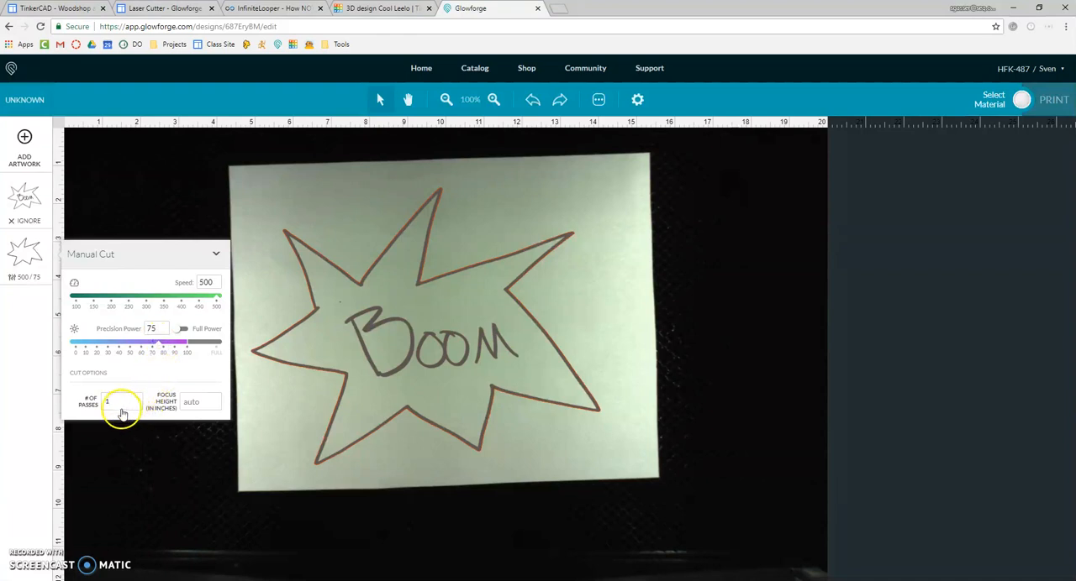
click(119, 439)
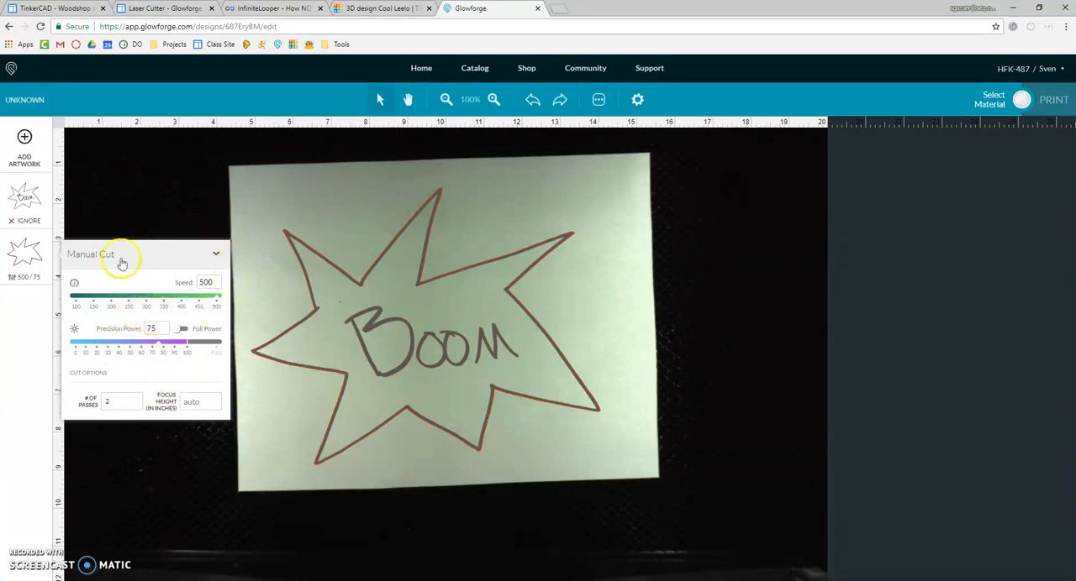
click(28, 309)
click(451, 380)
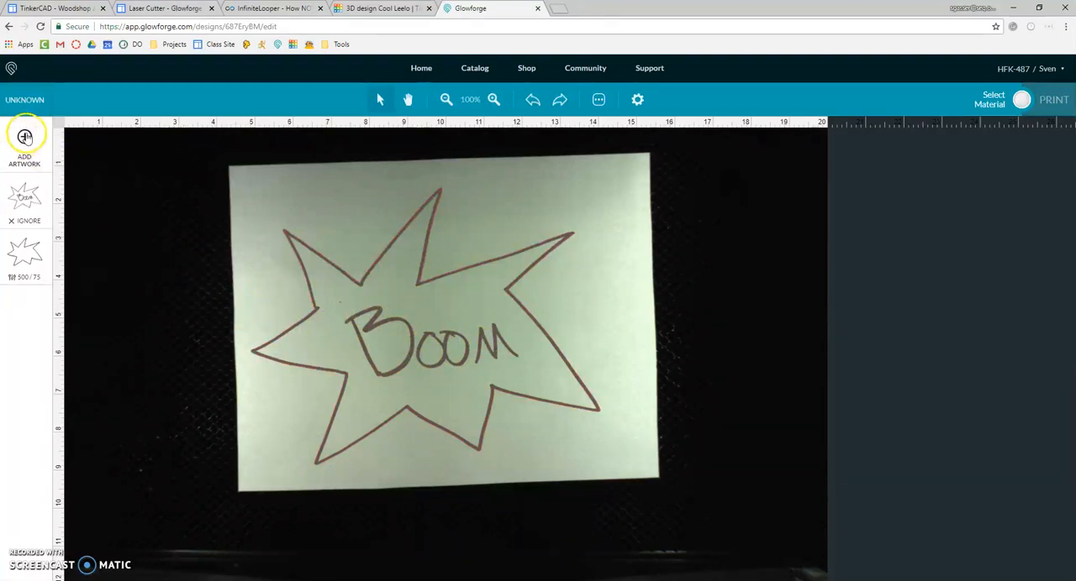
Step: Start a second bed image trace covering only the area around the word BOOM
click(24, 139)
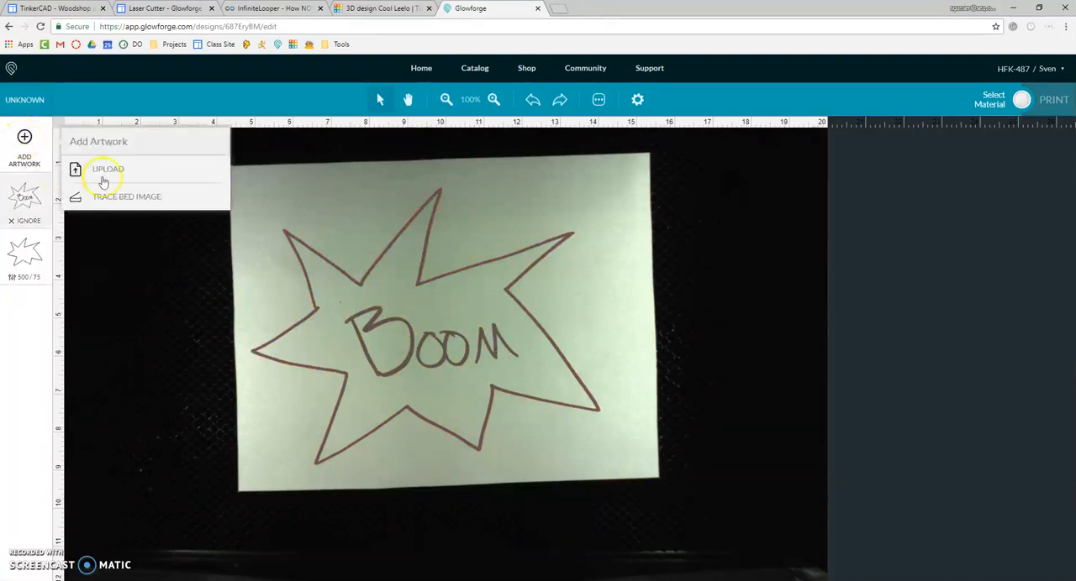
click(132, 193)
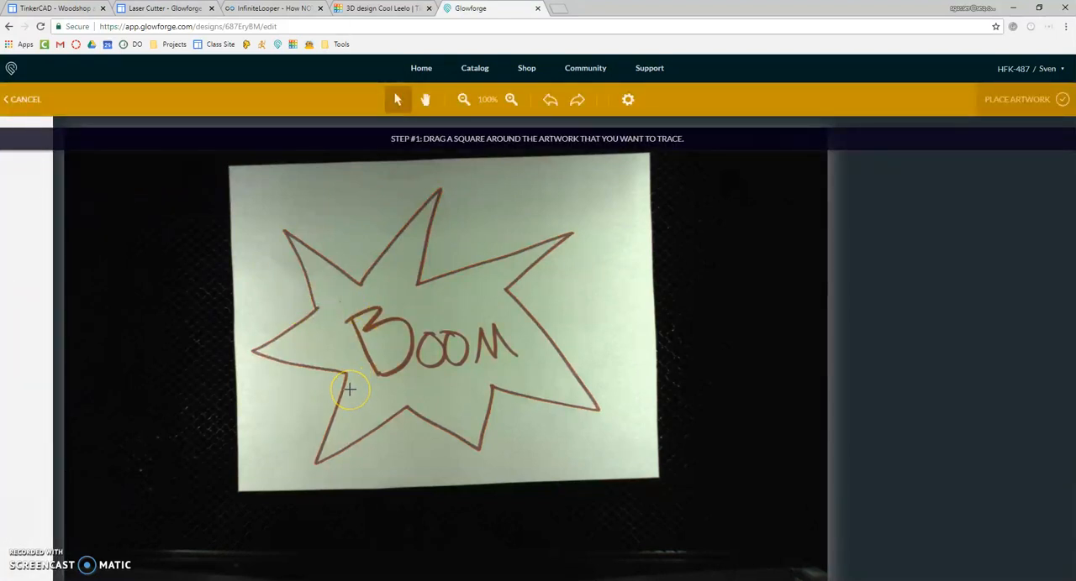
mouse_move(360, 342)
mouse_down()
mouse_move(495, 298)
mouse_move(521, 315)
mouse_move(538, 288)
mouse_up()
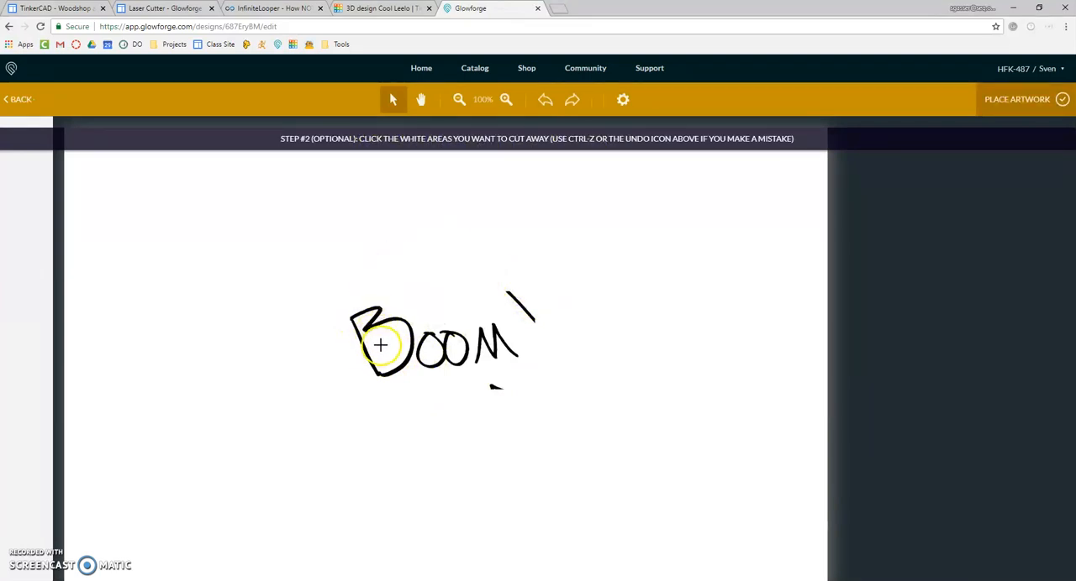
Step: Mark all four BOOM letters as cut outlines in the trace and place the artwork
click(380, 345)
click(368, 328)
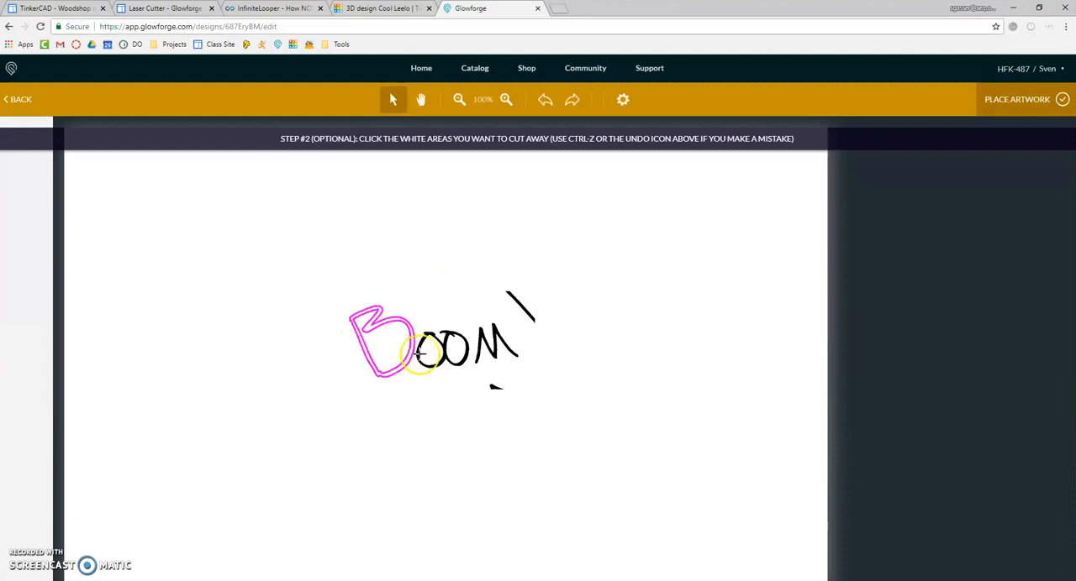
click(422, 342)
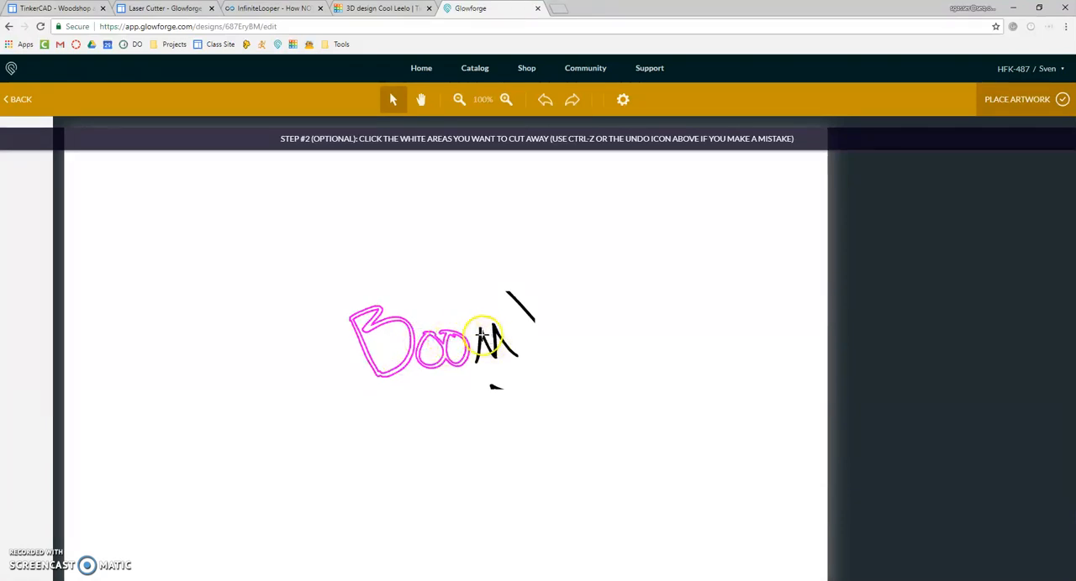
click(481, 333)
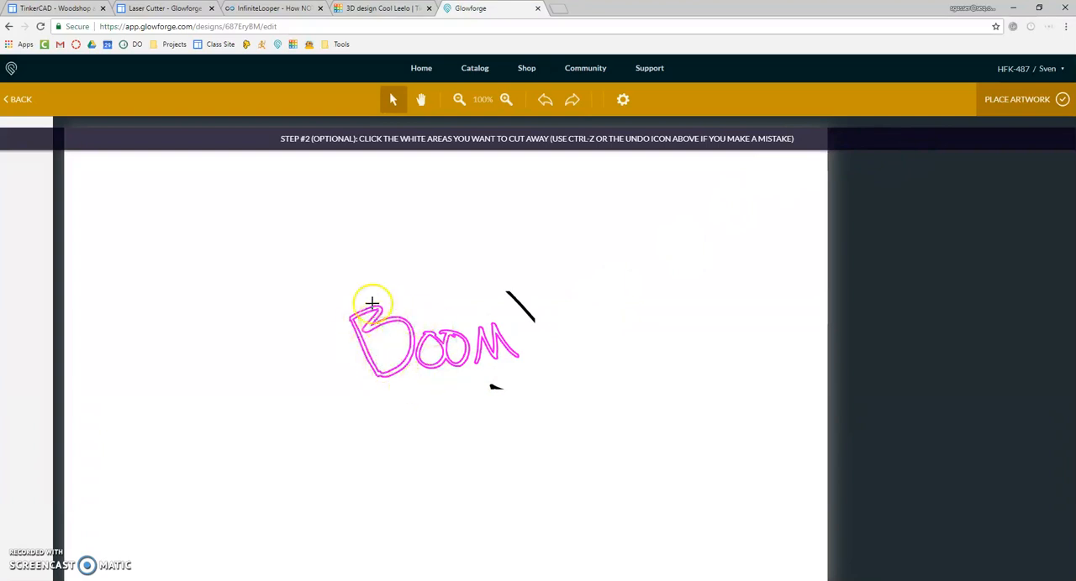
click(998, 99)
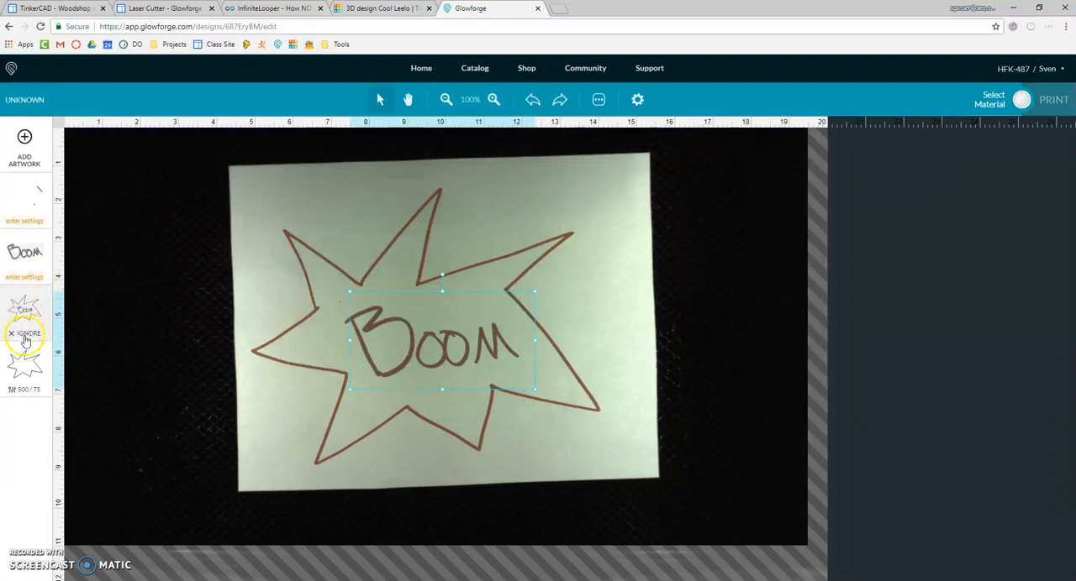
Step: Set the engrave operation of the stray line fragments from the second trace to Ignore
click(38, 309)
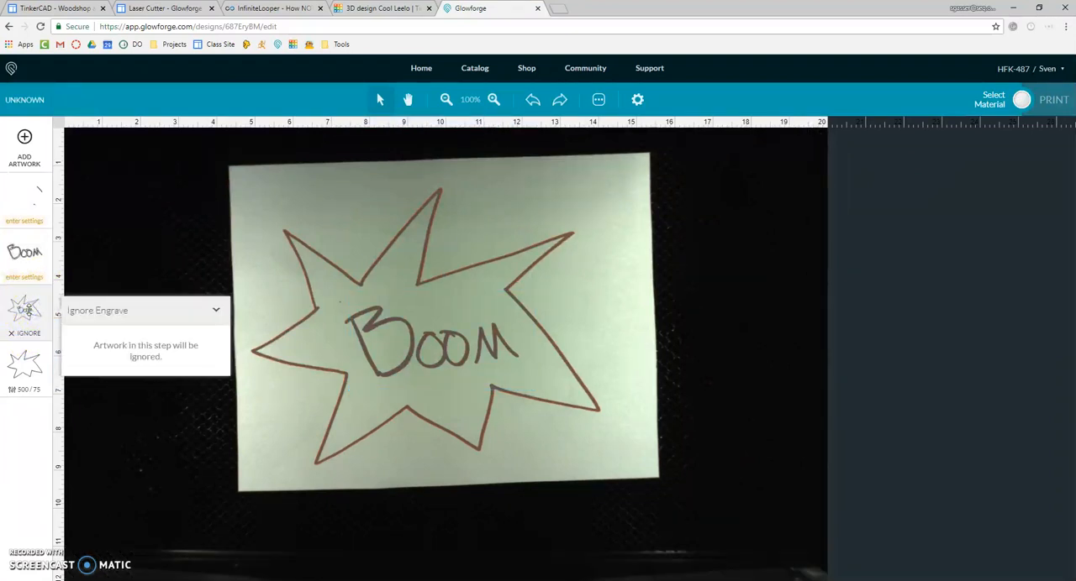
click(26, 198)
click(50, 198)
click(150, 201)
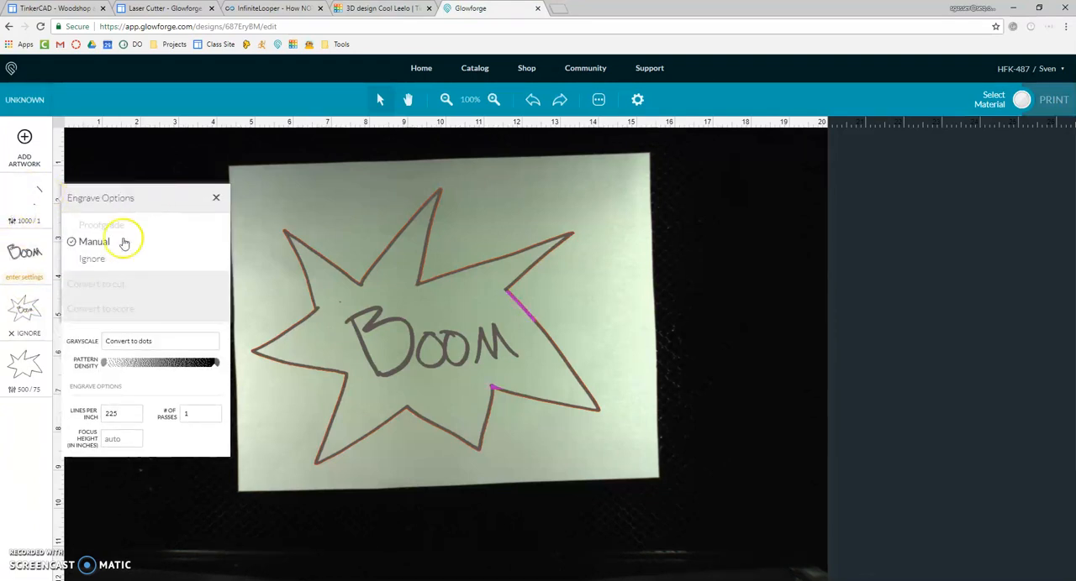
click(90, 261)
Step: Convert the BOOM lettering from a cut to a manual score with precision power 25
click(23, 252)
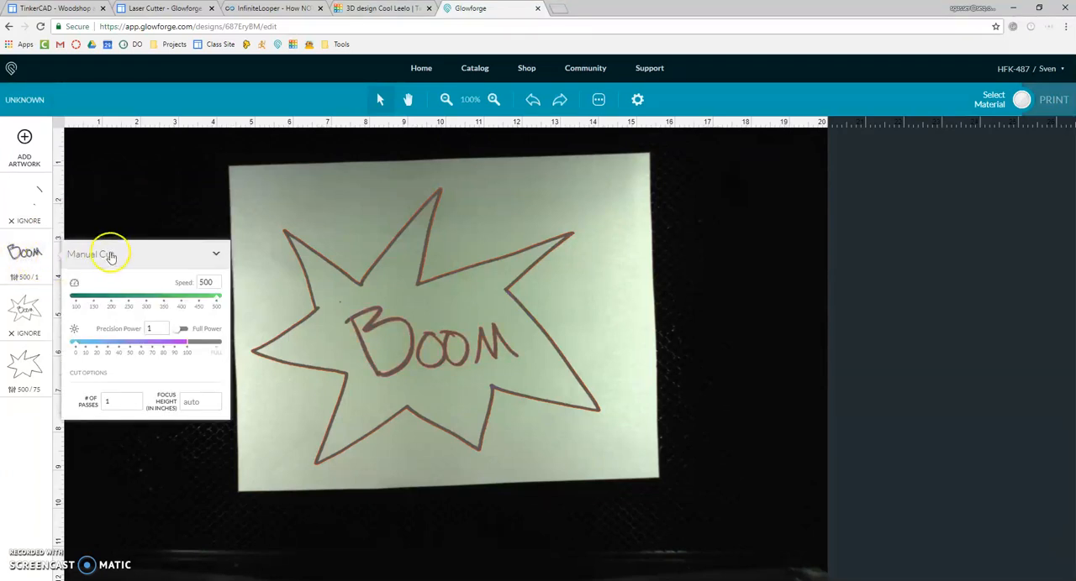
click(110, 259)
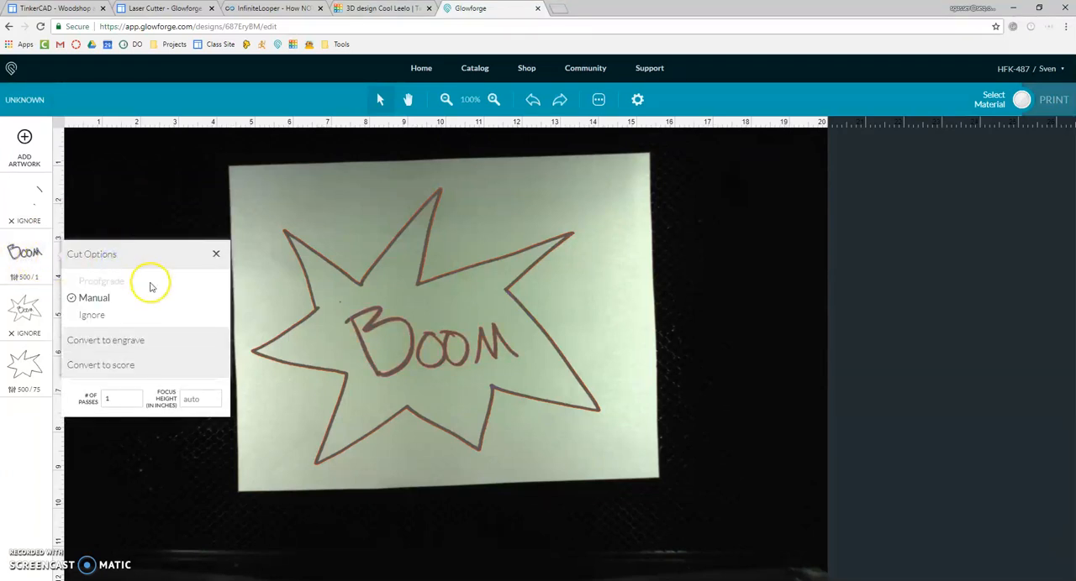
click(116, 367)
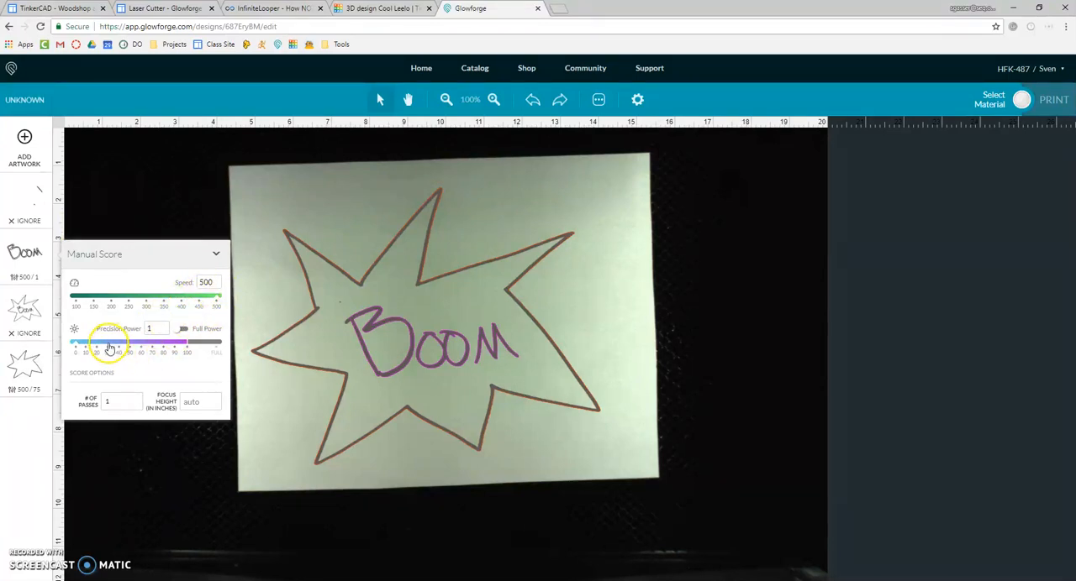
drag(108, 347, 99, 347)
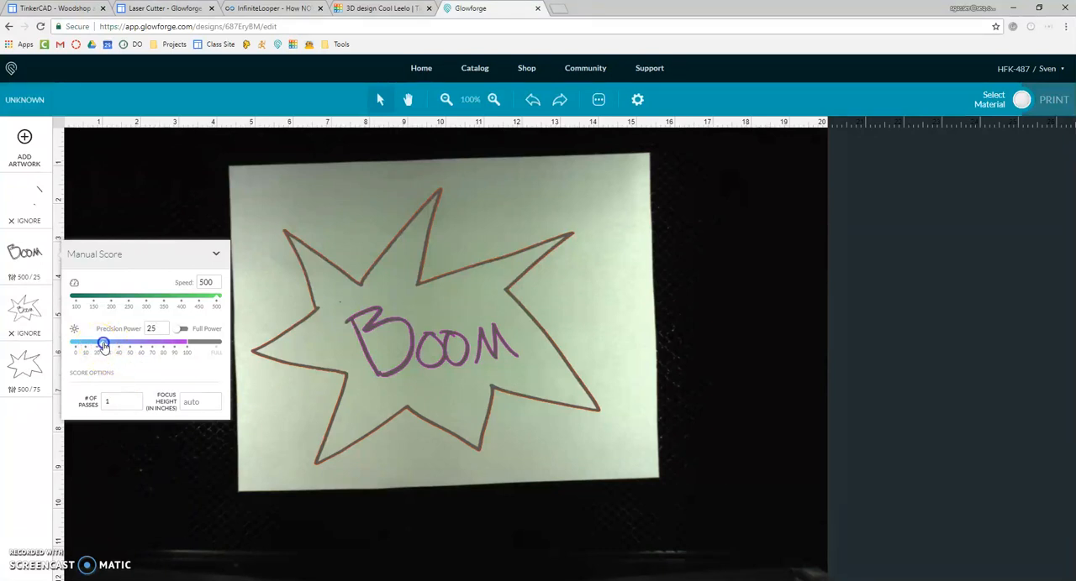
click(163, 209)
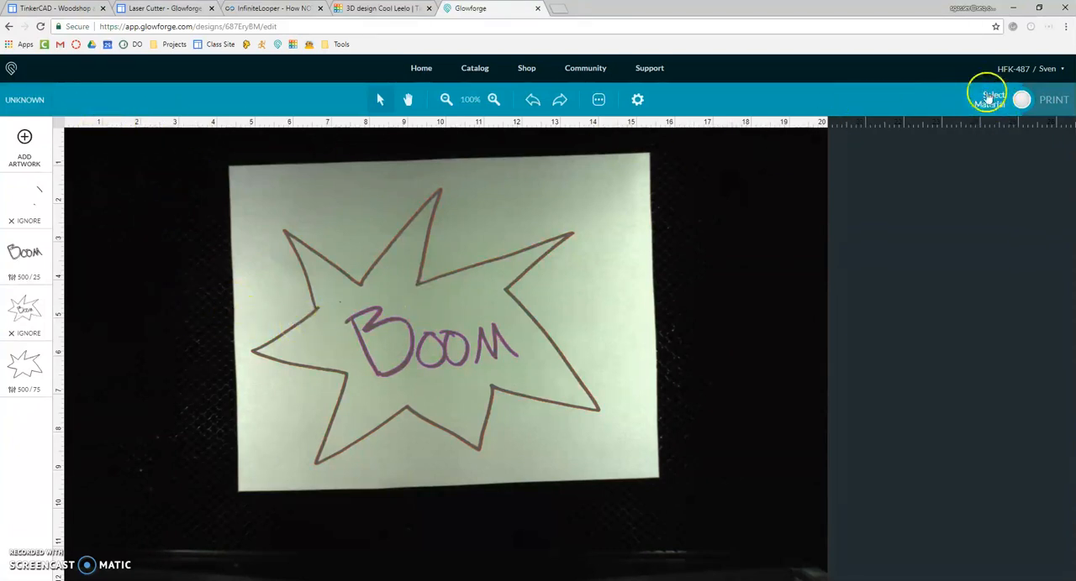
Step: Examine the material choices, including the thickness entry for uncertified material, without selecting one
click(25, 99)
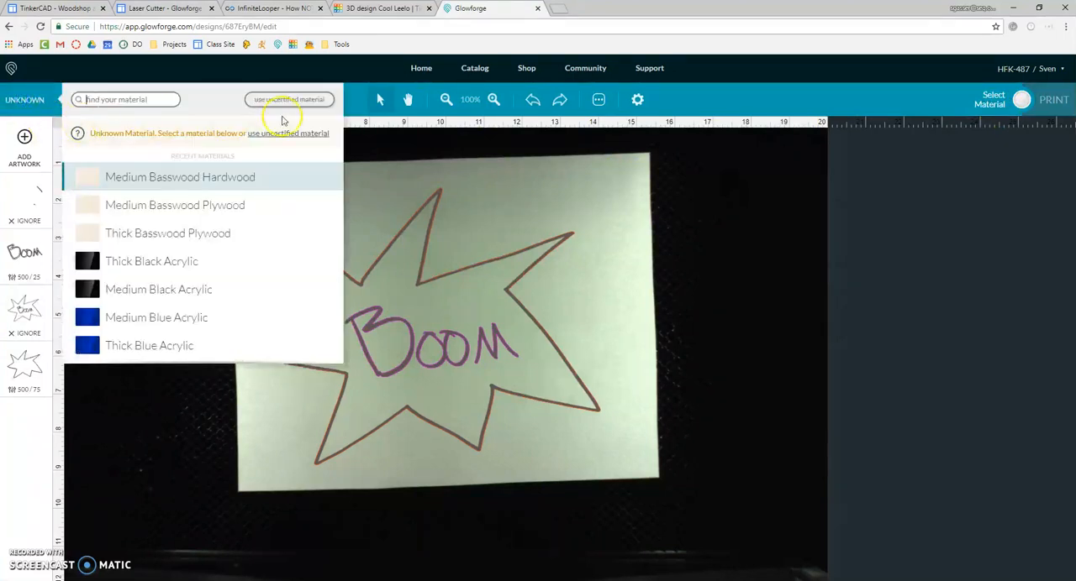
click(279, 100)
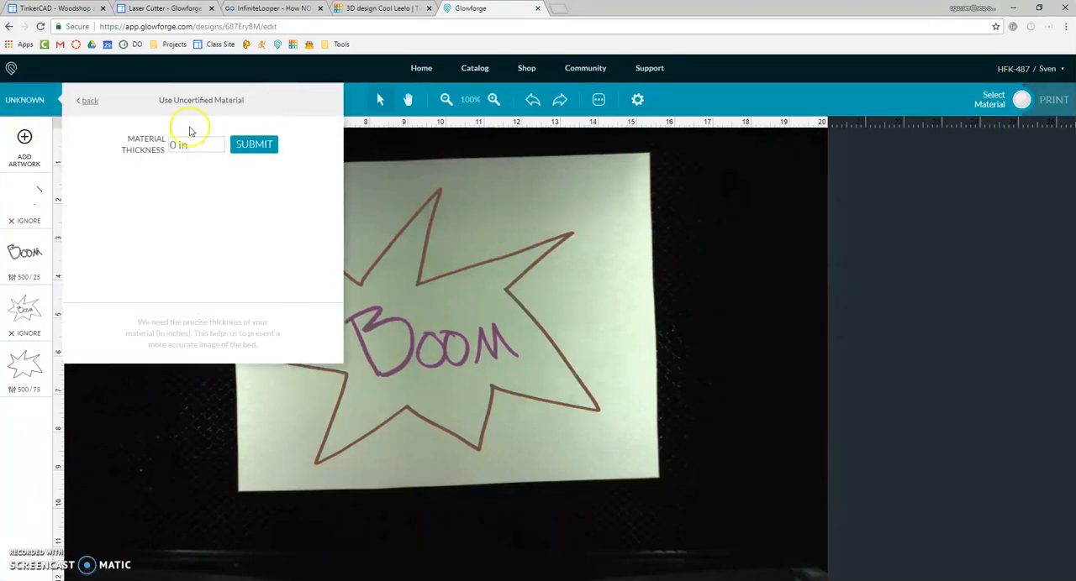
click(89, 100)
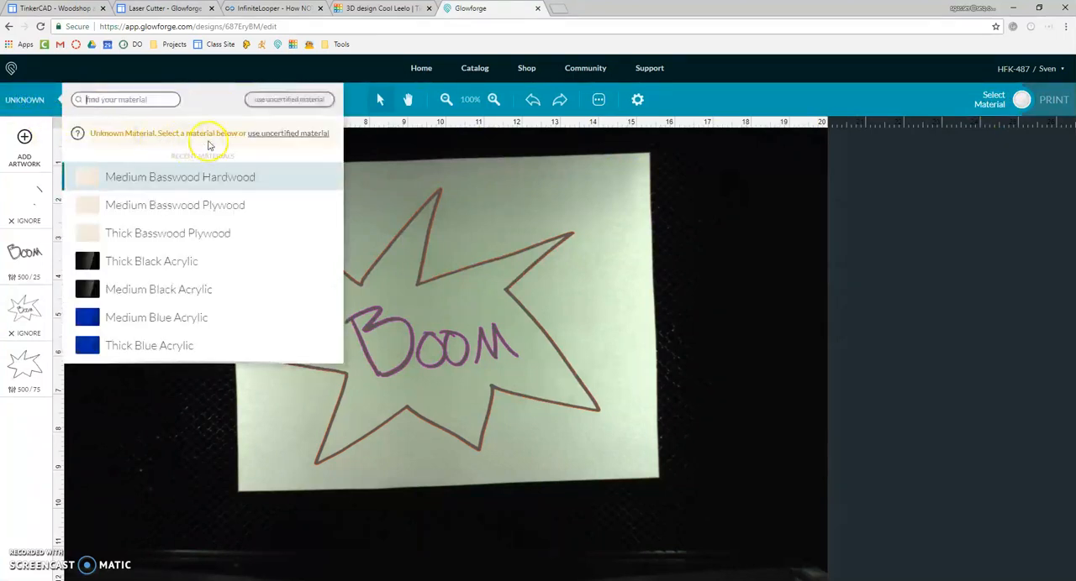
click(279, 102)
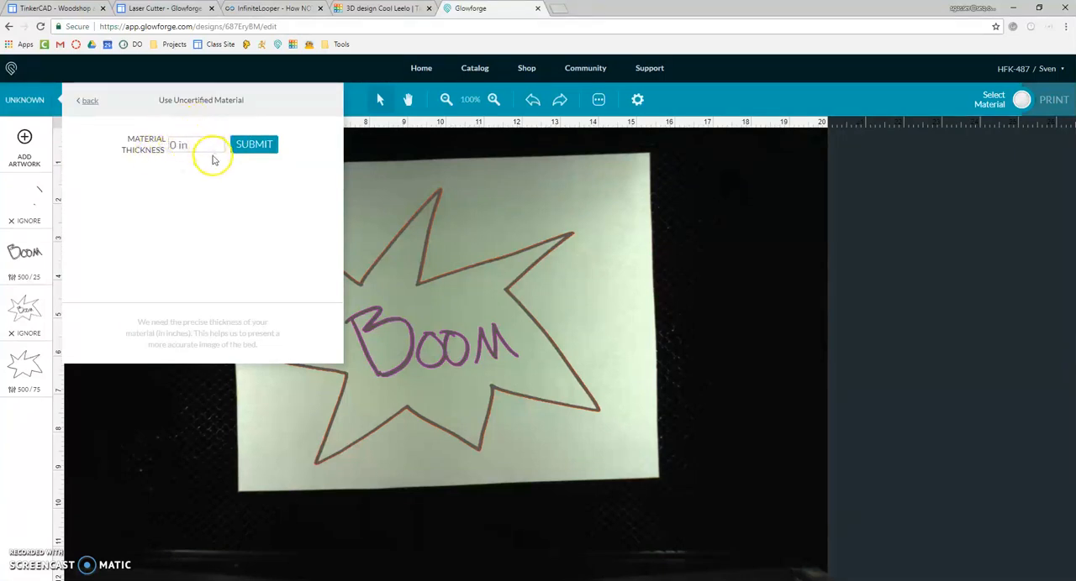
click(427, 221)
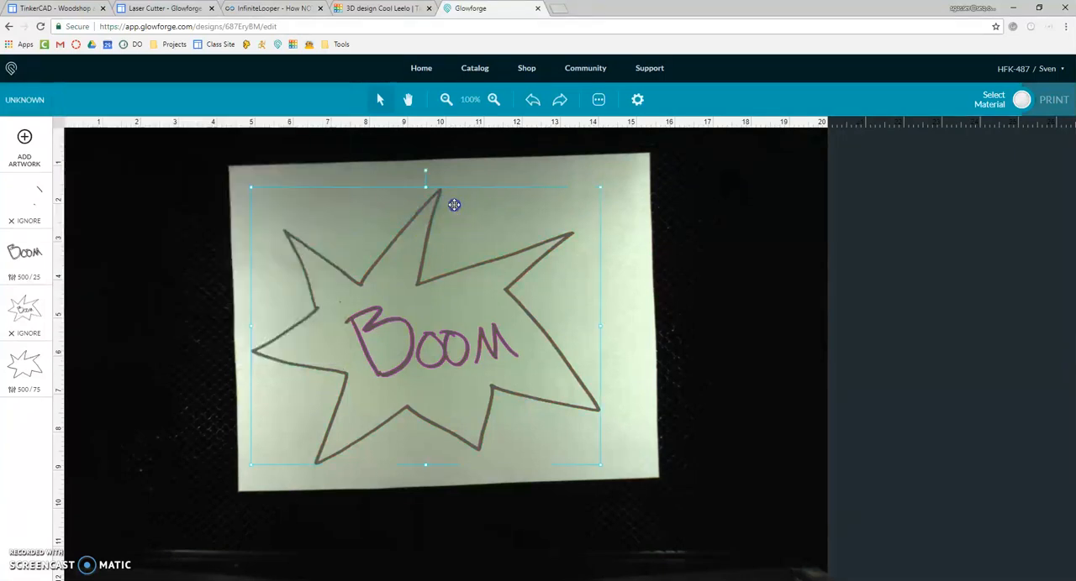
click(720, 252)
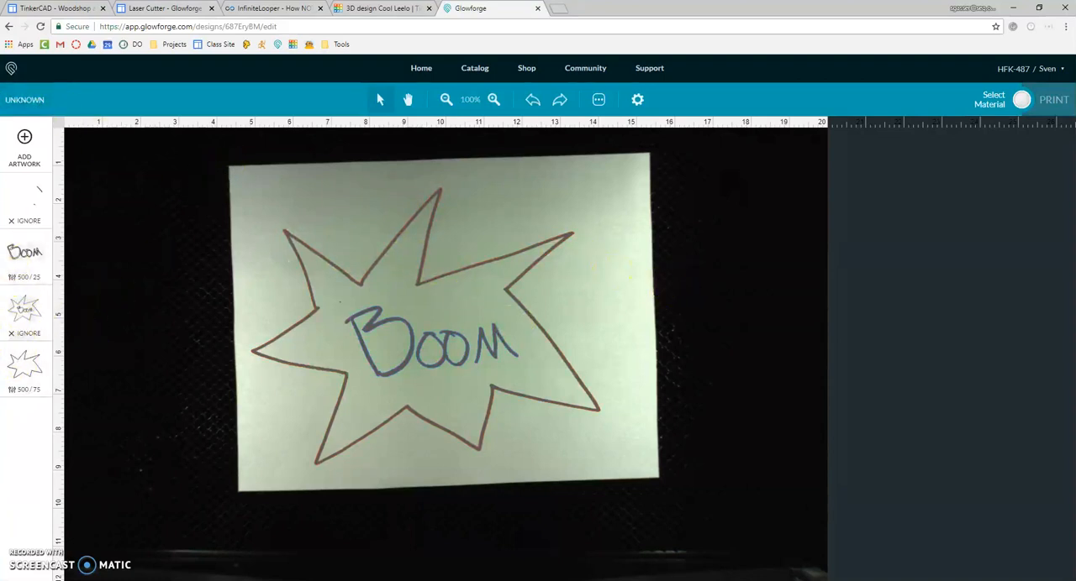
click(24, 99)
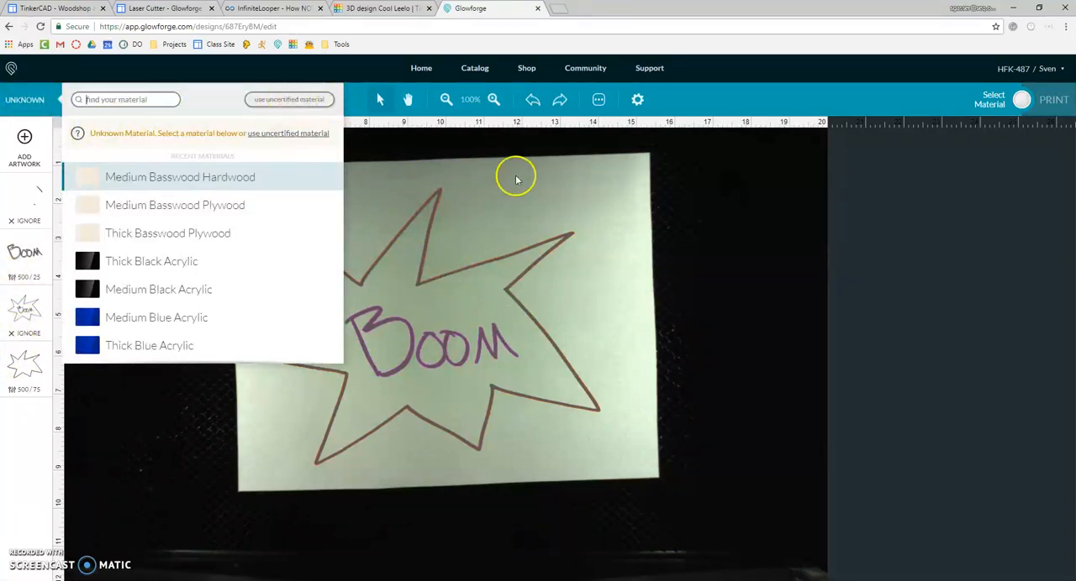
click(697, 262)
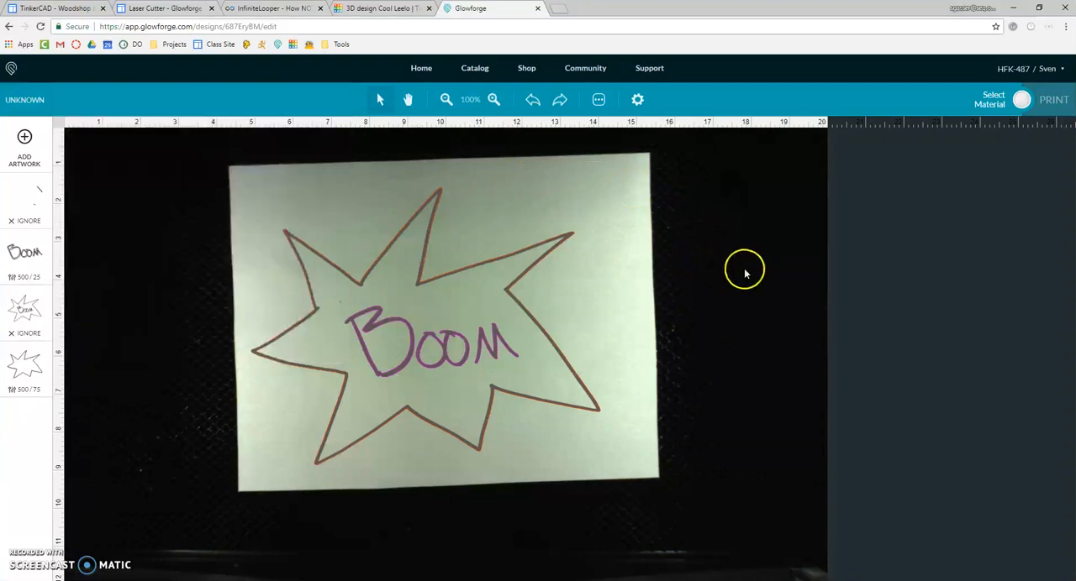